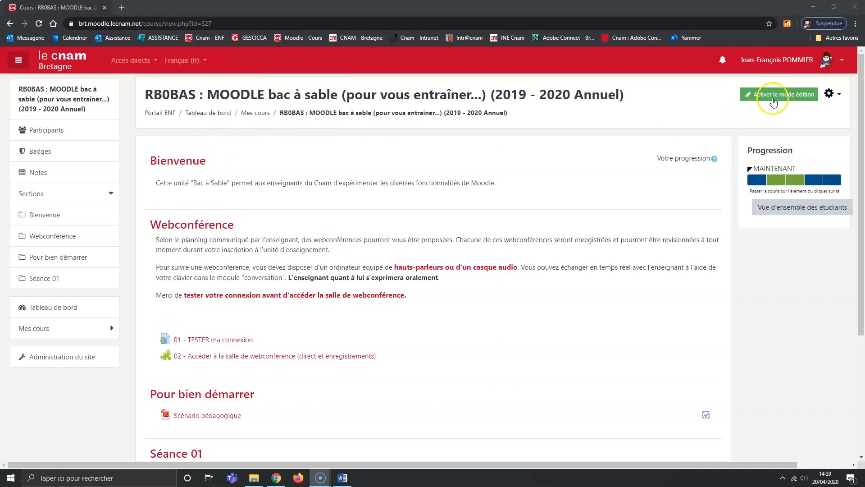
Turn on the course's editing mode and add one new section after Séance 01
{"action": "left_click", "coordinate": [777, 97]}
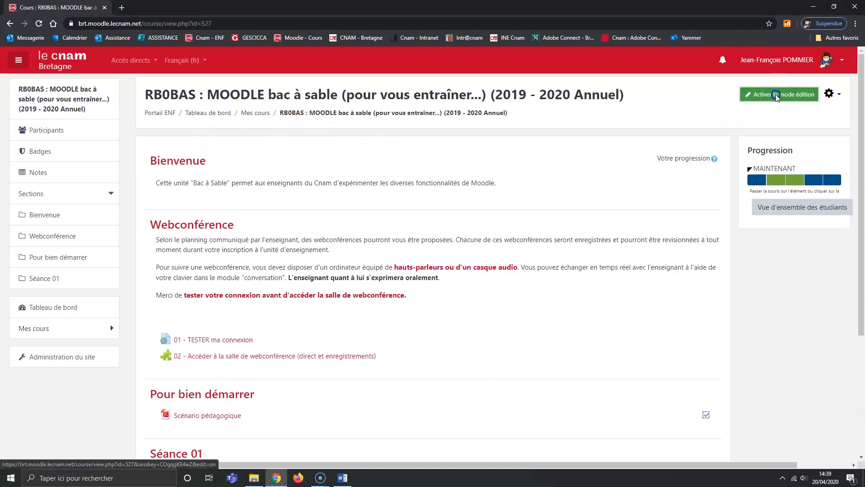
{"action": "scroll", "coordinate": [615, 153], "scroll_direction": "down", "scroll_amount": 5}
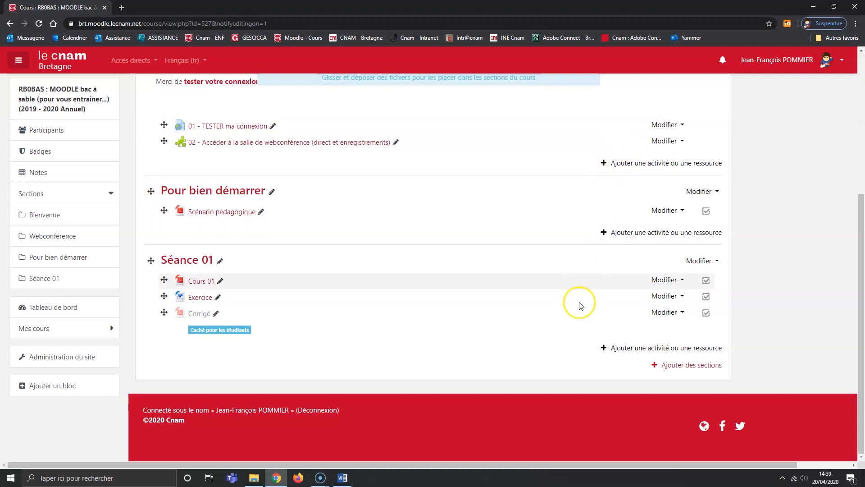
{"action": "left_click", "coordinate": [698, 369]}
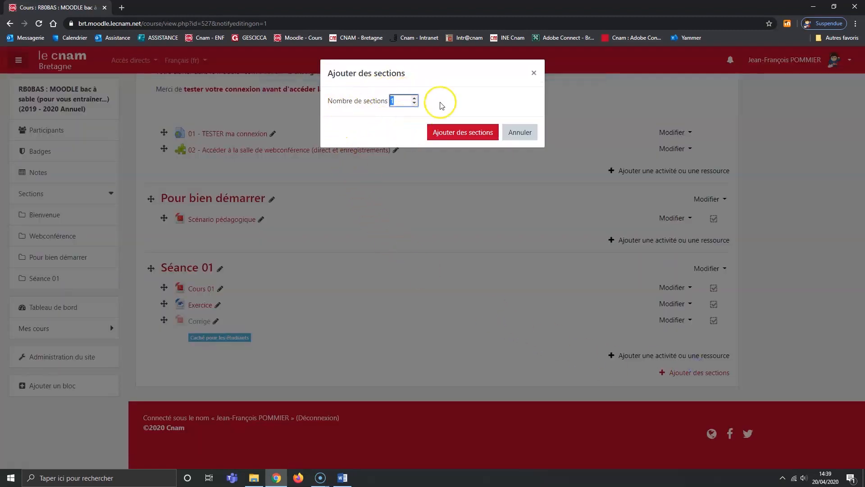
{"action": "left_click", "coordinate": [463, 133]}
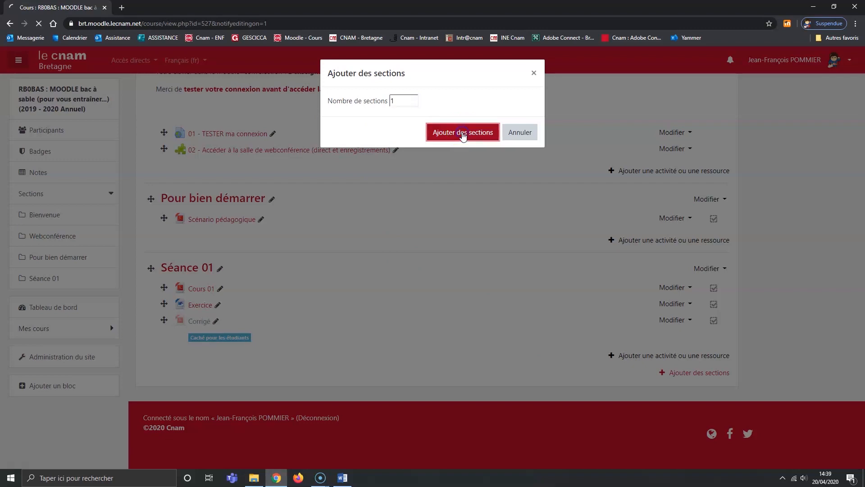
Rename the newly added last section as "Examen"
{"action": "left_click", "coordinate": [219, 332]}
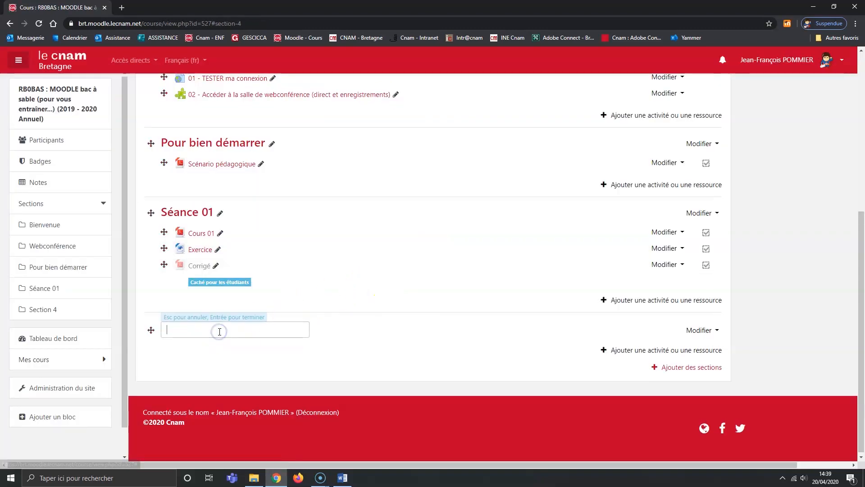
{"action": "type", "text": "Examen"}
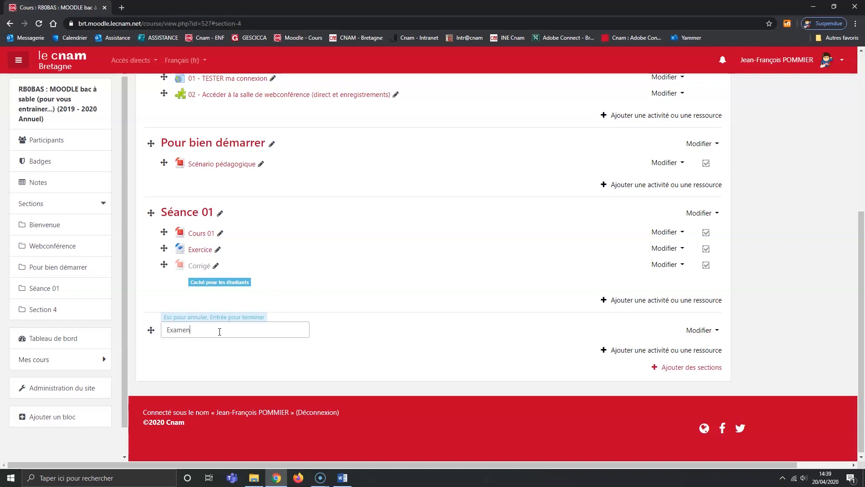
{"action": "key", "text": "Return"}
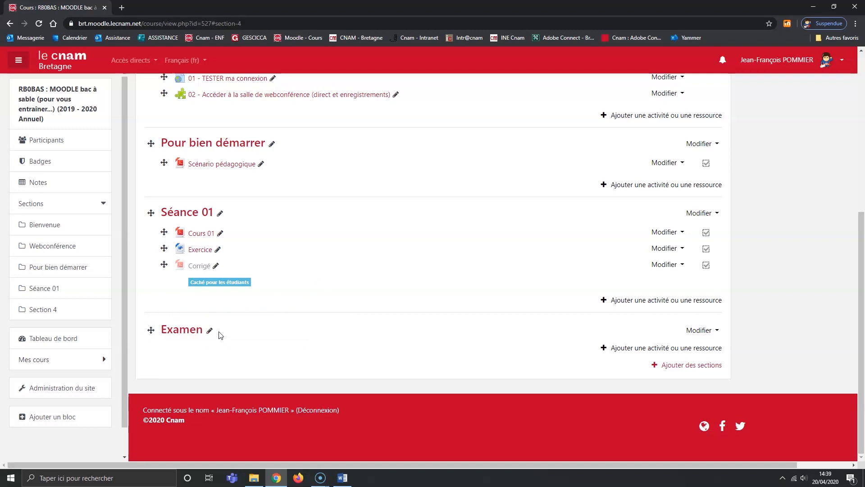
Add a Devoir activity to the Examen section and name it "Evaluation - RSX112 - 1ère session"
{"action": "left_click", "coordinate": [640, 349]}
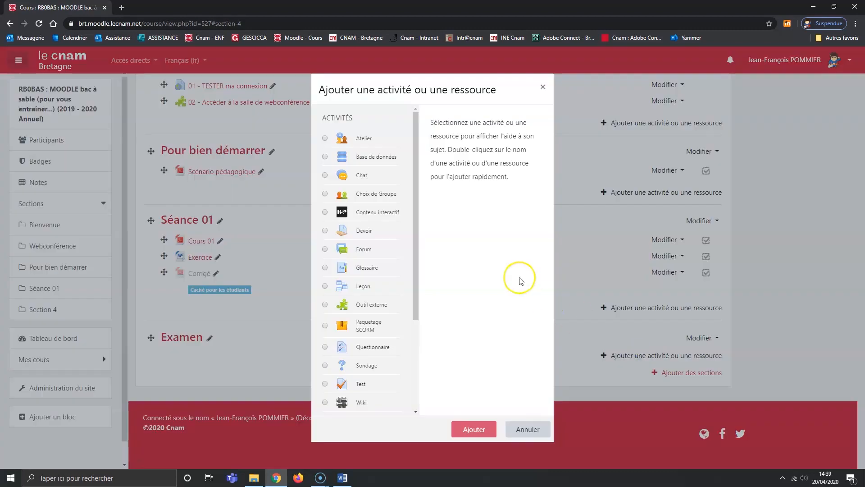
{"action": "left_click", "coordinate": [325, 231]}
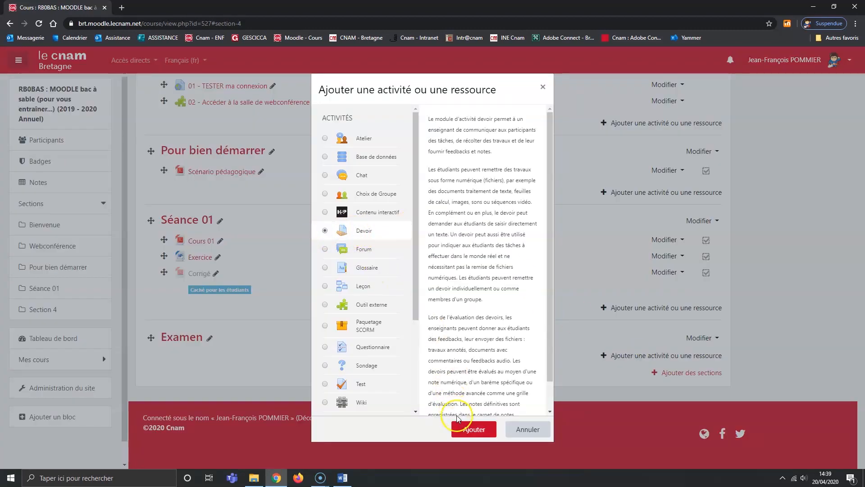
{"action": "left_click", "coordinate": [474, 430]}
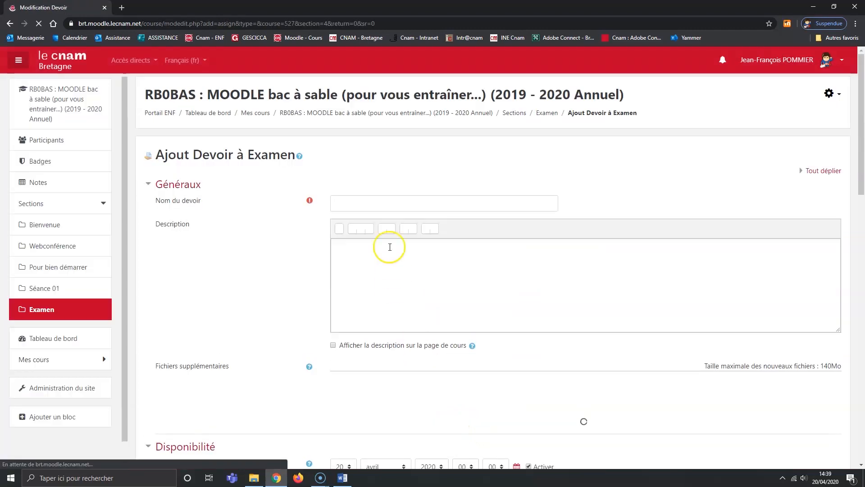
{"action": "left_click", "coordinate": [412, 203]}
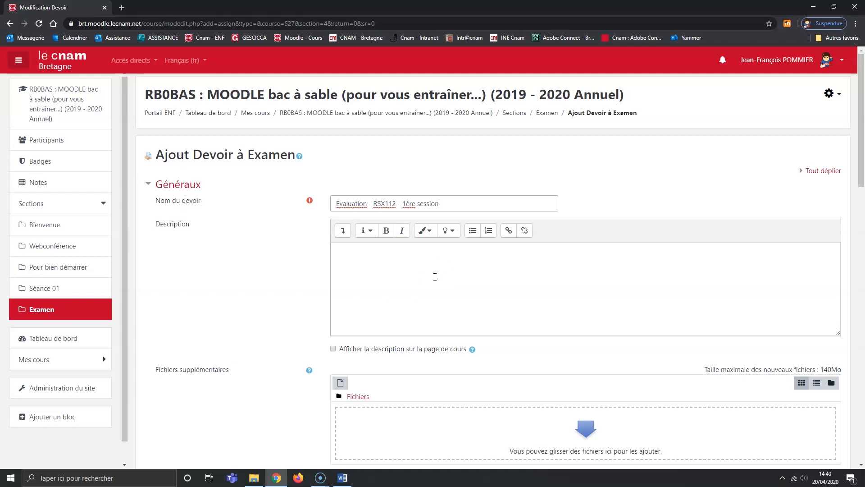
Copy the two instruction paragraphs below the "Consignes" heading from Consignes.docx in Word into the assignment's description in Moodle
{"action": "left_click", "coordinate": [342, 478]}
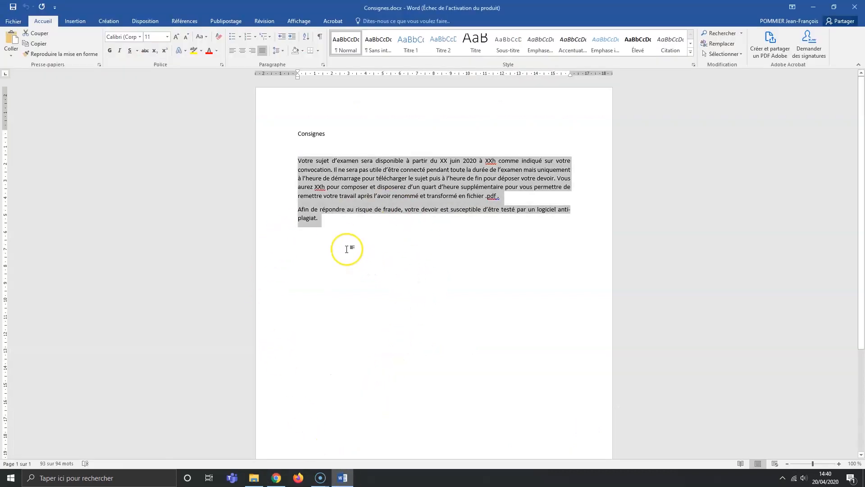
{"action": "left_click", "coordinate": [296, 161]}
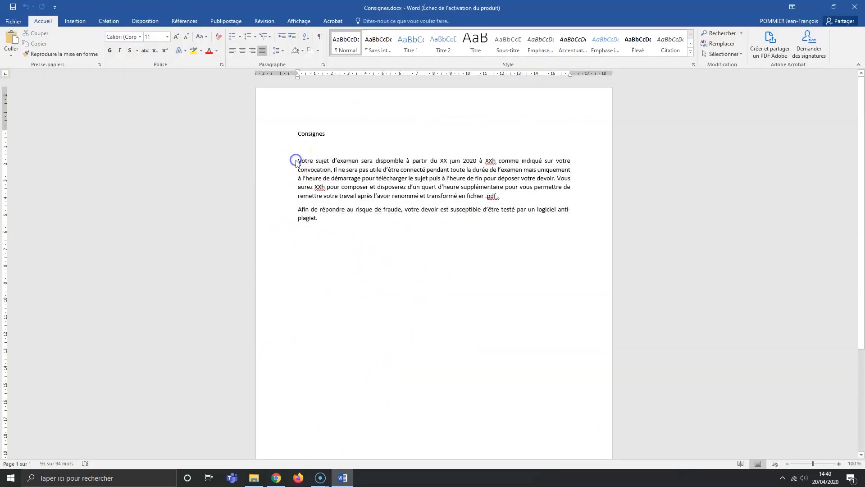
{"action": "left_click_drag", "start_coordinate": [297, 161], "coordinate": [330, 218]}
{"action": "key", "text": "ctrl+c"}
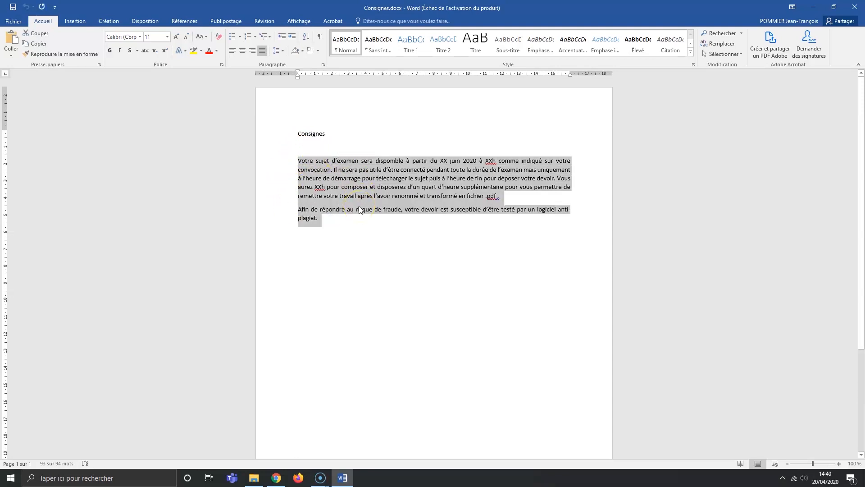
{"action": "left_click", "coordinate": [276, 478]}
{"action": "left_click", "coordinate": [407, 283]}
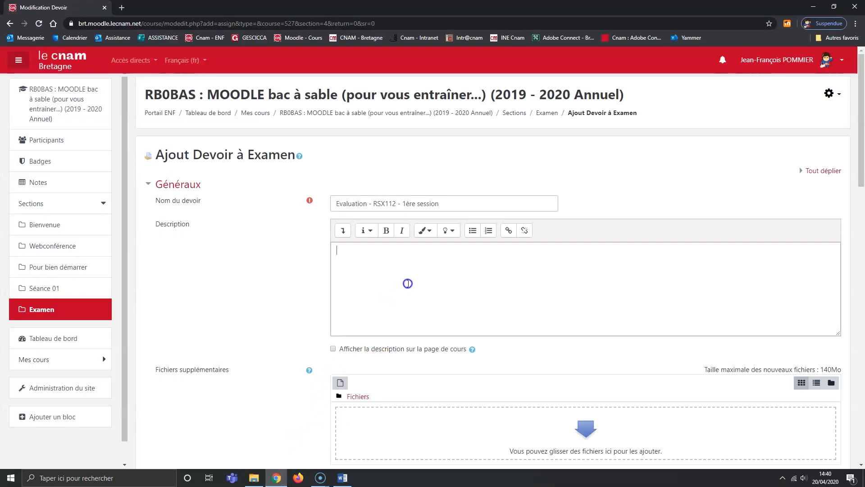
{"action": "key", "text": "ctrl+v"}
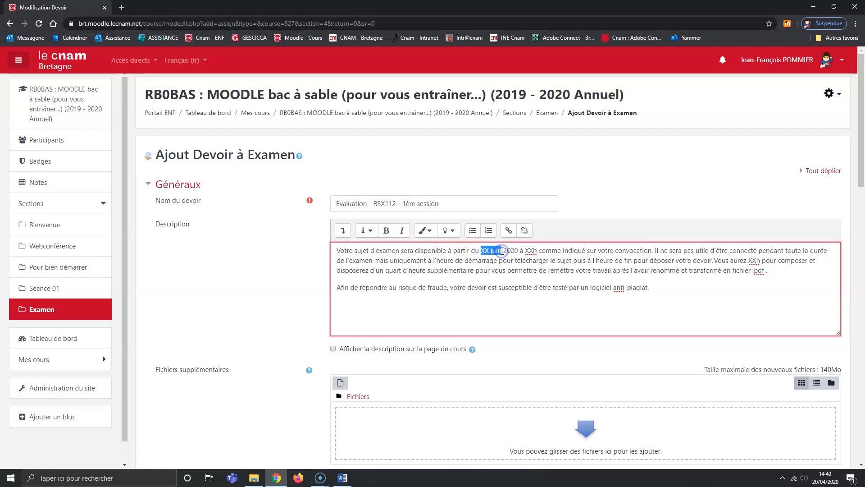
Replace the description's placeholders with 20 avril, 14h45 and a duration of 02h, and enable displaying the description on the course page
{"action": "type", "text": "20 avril"}
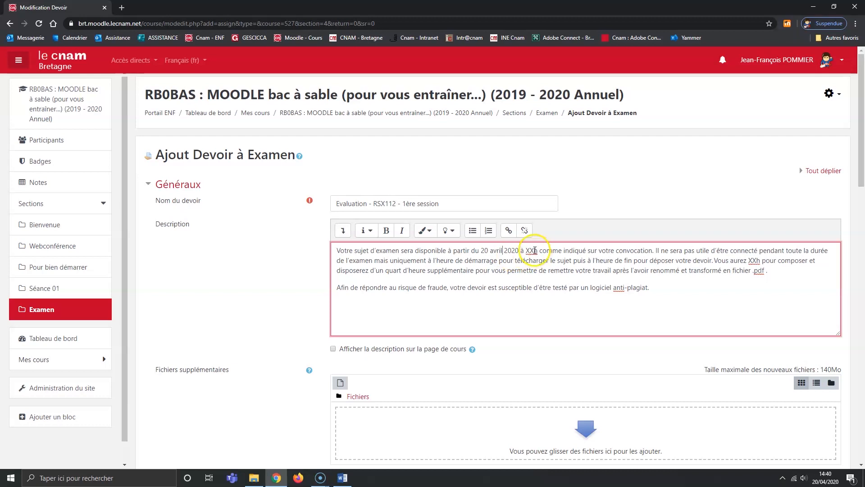
{"action": "key", "text": "BackSpace"}
{"action": "key", "text": "BackSpace"}
{"action": "type", "text": "14h45"}
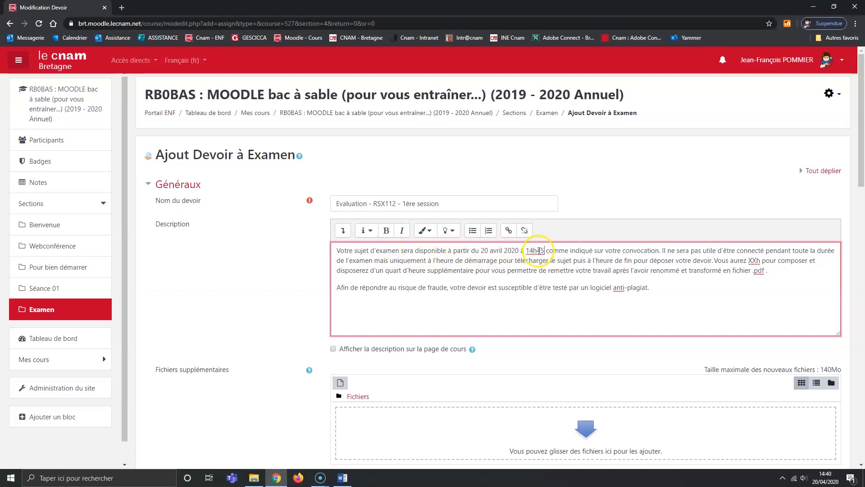
{"action": "left_click", "coordinate": [756, 261]}
{"action": "key", "text": "BackSpace"}
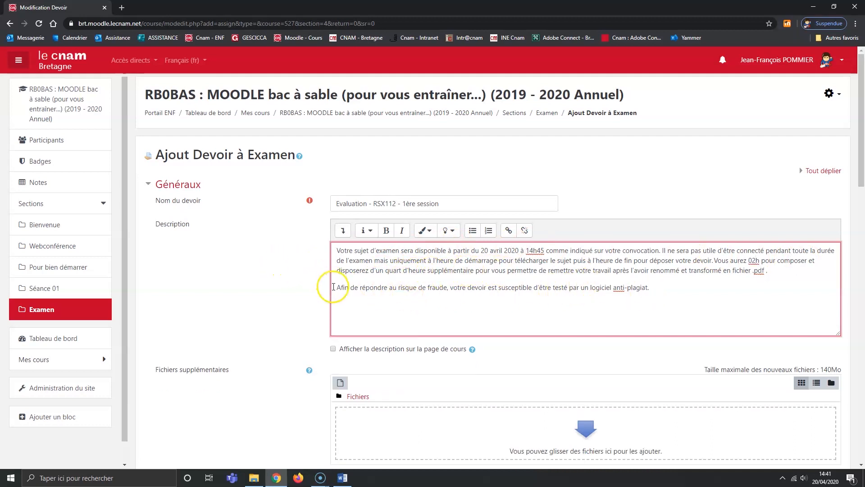
{"action": "left_click", "coordinate": [334, 351]}
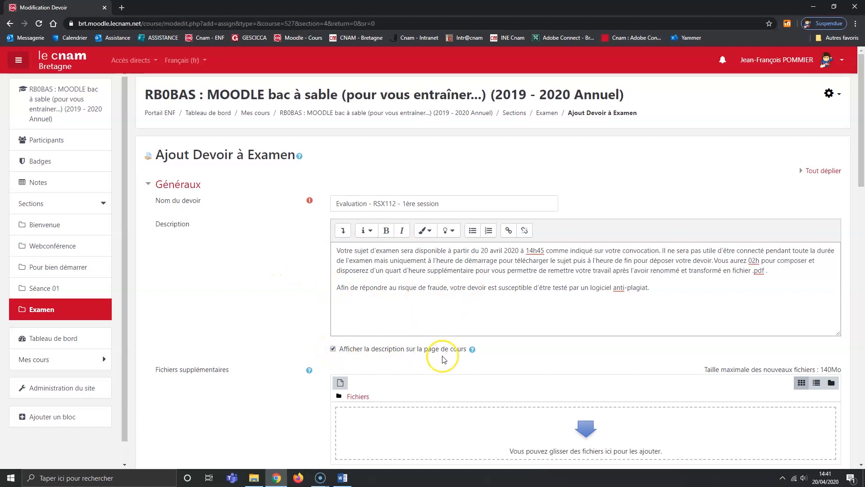
Review sujet.pdf from the Bureau folder and attach it to the assignment's additional files
{"action": "scroll", "coordinate": [276, 293], "scroll_direction": "down", "scroll_amount": 2}
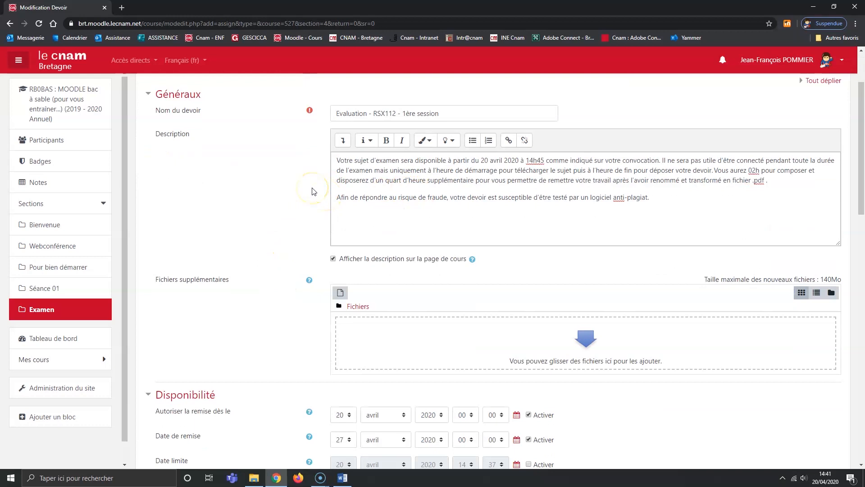
{"action": "scroll", "coordinate": [313, 190], "scroll_direction": "down", "scroll_amount": 2}
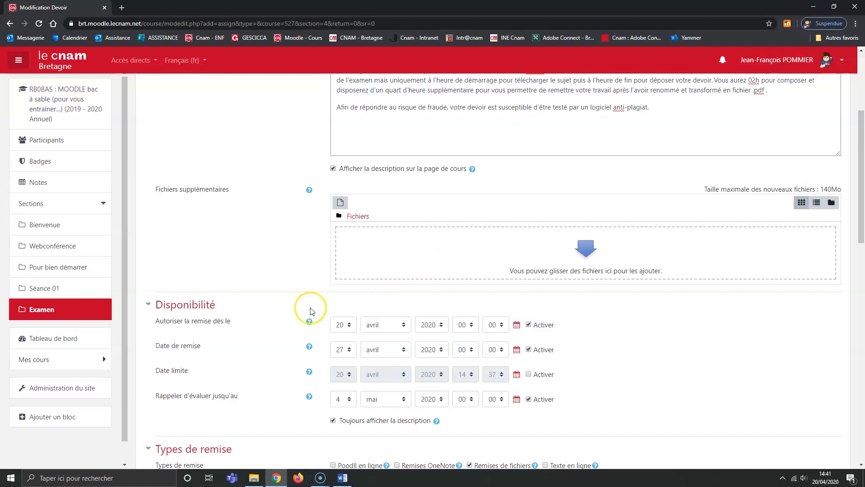
{"action": "left_click", "coordinate": [254, 478]}
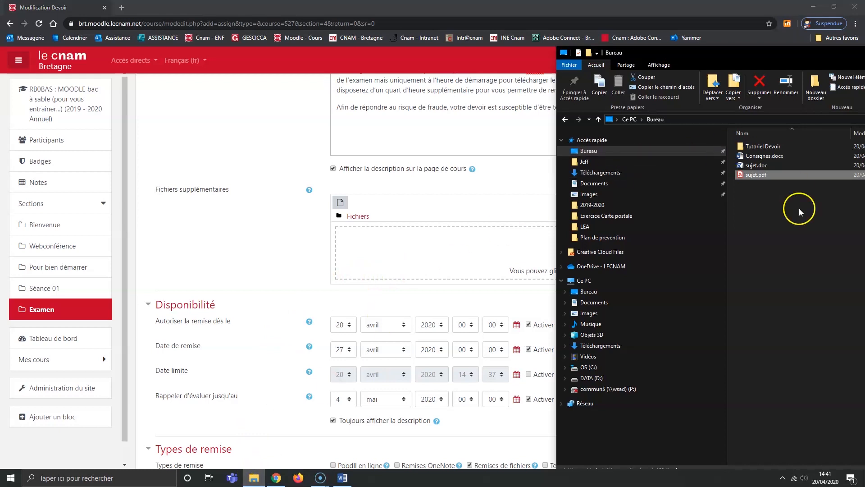
{"action": "double_click", "coordinate": [750, 175]}
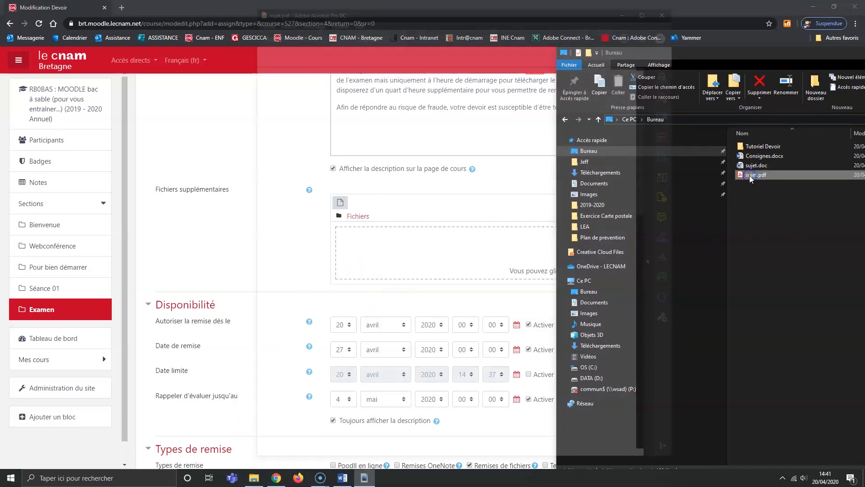
{"action": "scroll", "coordinate": [570, 202], "scroll_direction": "down", "scroll_amount": 2}
{"action": "scroll", "coordinate": [570, 201], "scroll_direction": "down", "scroll_amount": 2}
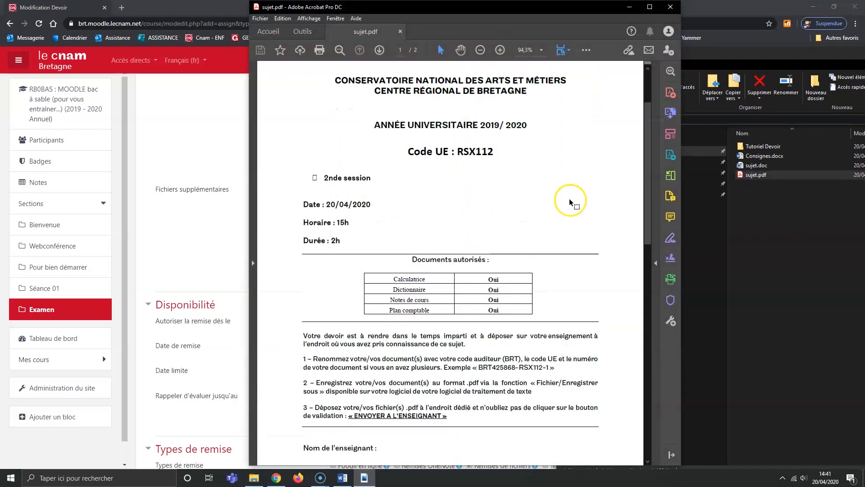
{"action": "left_click", "coordinate": [671, 7]}
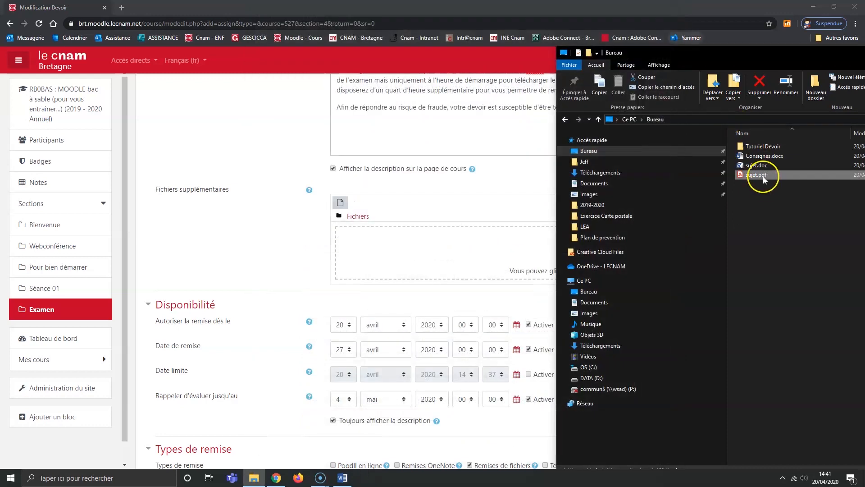
{"action": "left_click_drag", "start_coordinate": [764, 177], "coordinate": [466, 257]}
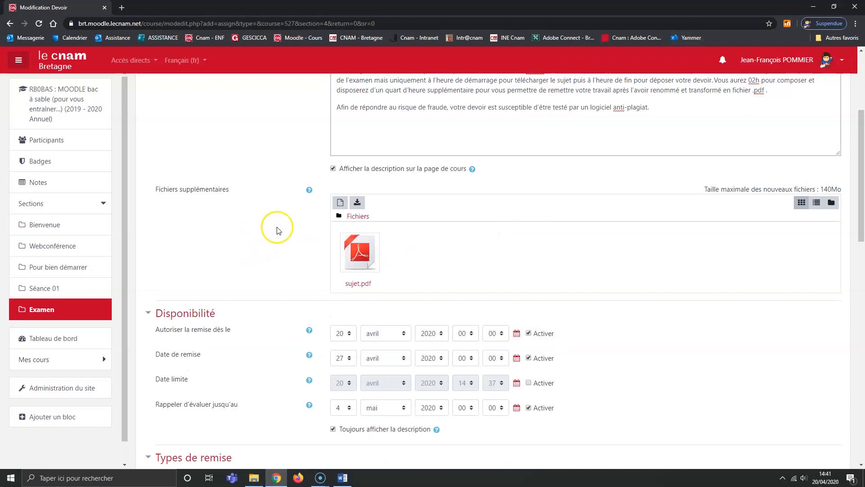
Set the assignment's due date (Date de remise) to day 20 and hour 17
{"action": "scroll", "coordinate": [273, 239], "scroll_direction": "down", "scroll_amount": 2}
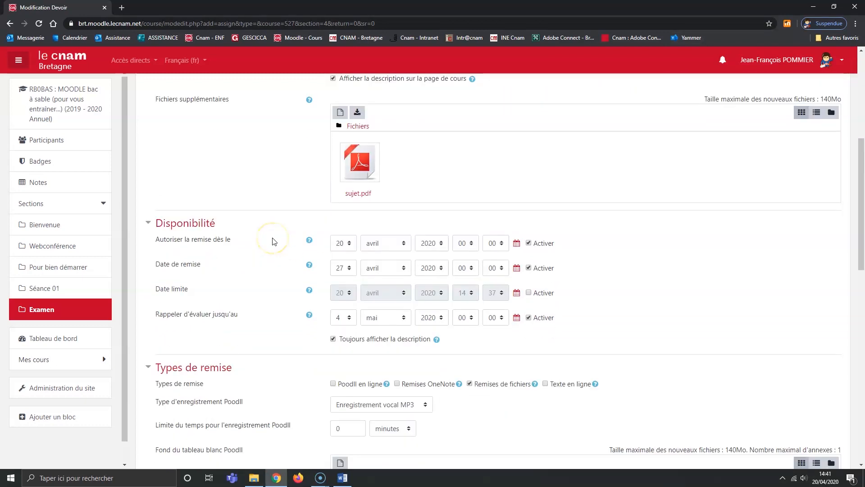
{"action": "scroll", "coordinate": [272, 241], "scroll_direction": "down", "scroll_amount": 1}
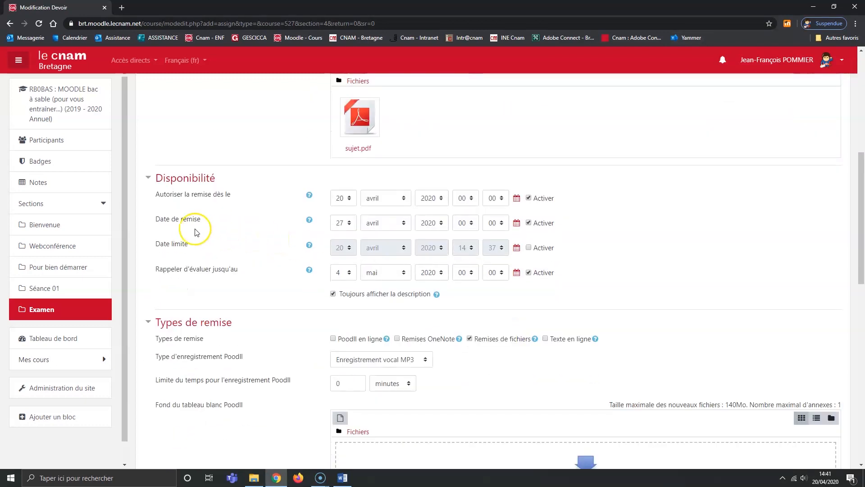
{"action": "left_click", "coordinate": [351, 224]}
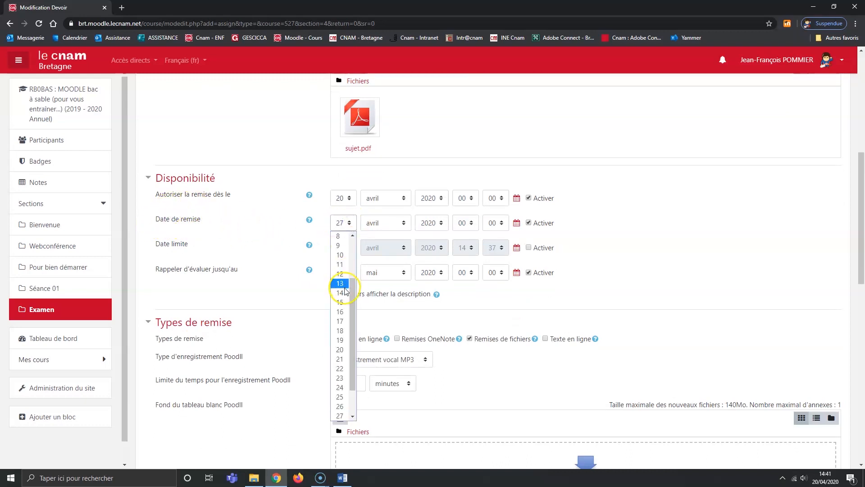
{"action": "left_click", "coordinate": [343, 349]}
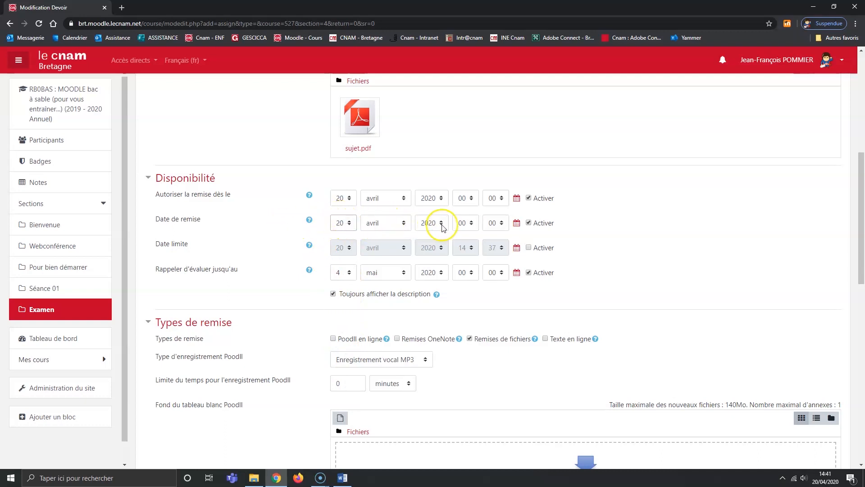
{"action": "left_click", "coordinate": [471, 223]}
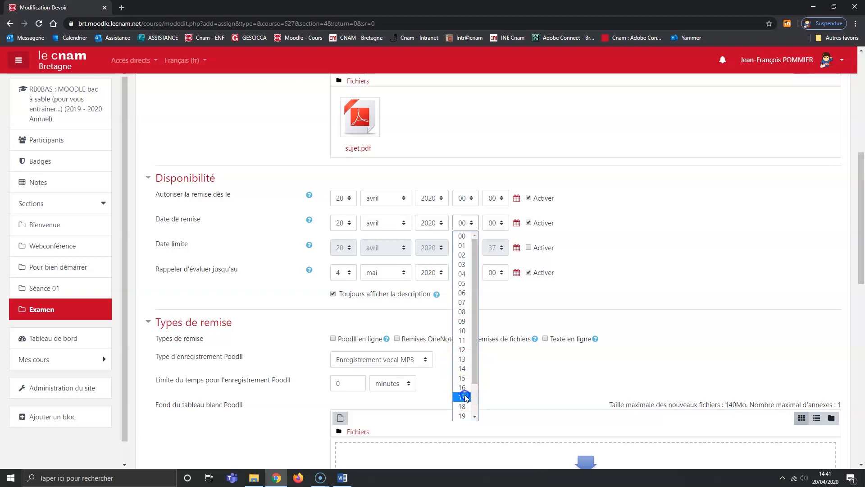
{"action": "left_click", "coordinate": [466, 398]}
{"action": "scroll", "coordinate": [661, 252], "scroll_direction": "up", "scroll_amount": 2}
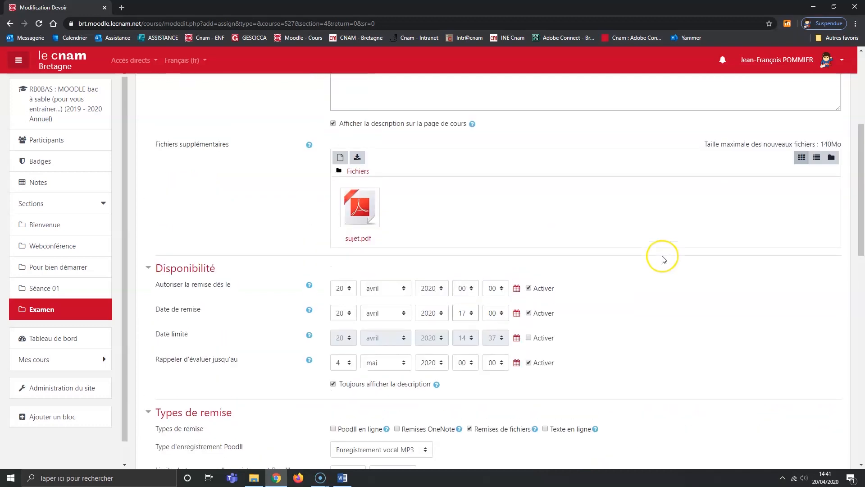
{"action": "scroll", "coordinate": [637, 307], "scroll_direction": "up", "scroll_amount": 1}
{"action": "scroll", "coordinate": [636, 311], "scroll_direction": "down", "scroll_amount": 1}
{"action": "scroll", "coordinate": [637, 310], "scroll_direction": "down", "scroll_amount": 1}
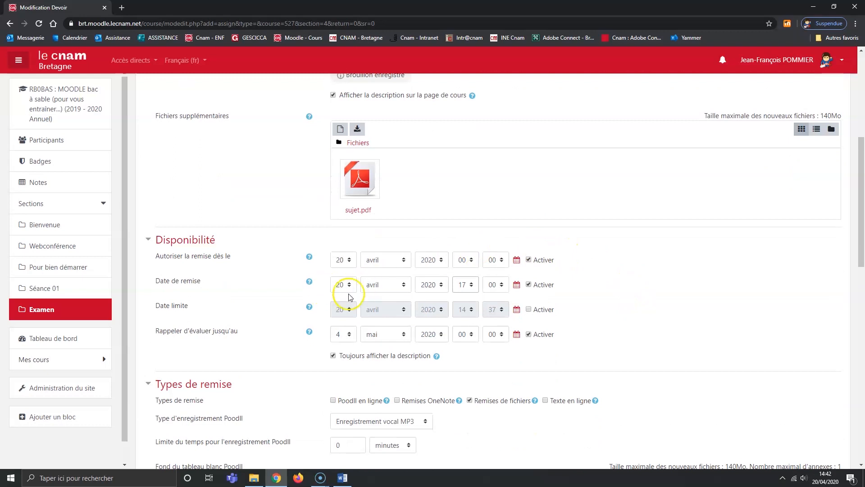
{"action": "scroll", "coordinate": [626, 284], "scroll_direction": "down", "scroll_amount": 2}
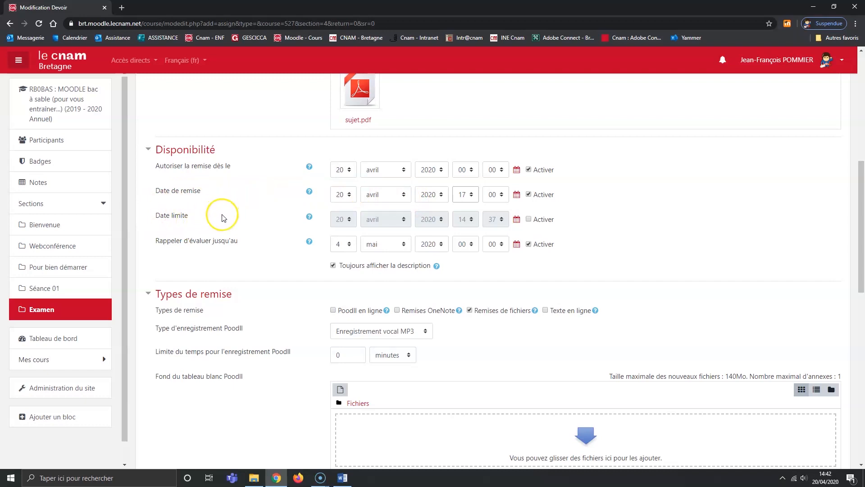
Add a date-based access restriction to the assignment under Restreindre l'accès
{"action": "scroll", "coordinate": [678, 196], "scroll_direction": "down", "scroll_amount": 15}
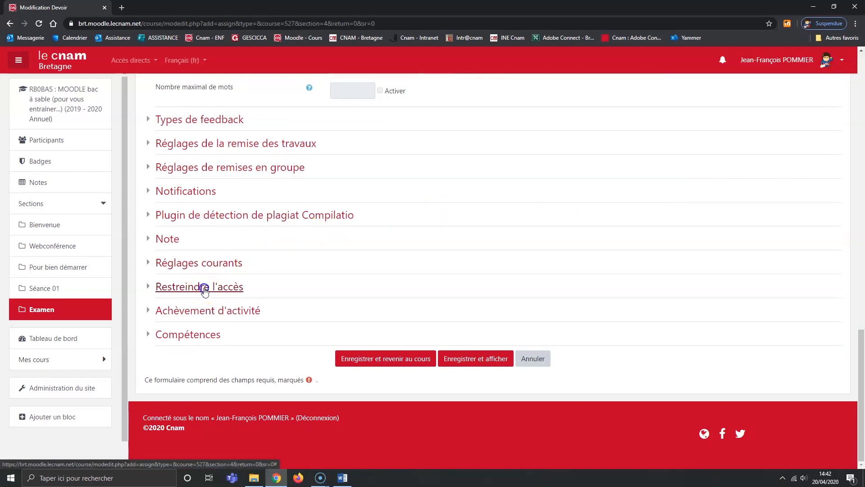
{"action": "left_click", "coordinate": [204, 291]}
{"action": "scroll", "coordinate": [451, 302], "scroll_direction": "down", "scroll_amount": 2}
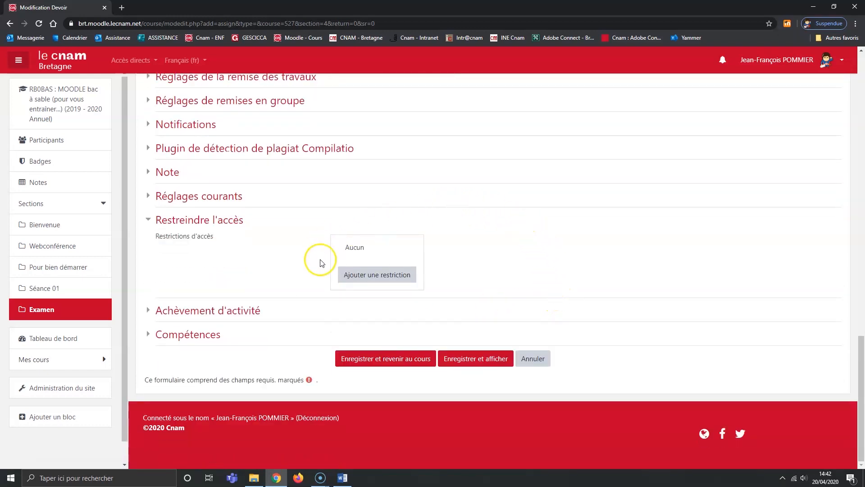
{"action": "left_click", "coordinate": [381, 279]}
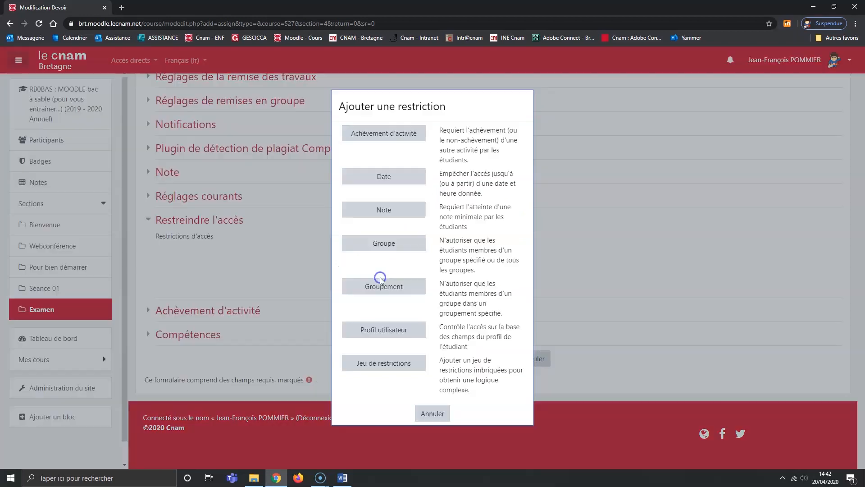
{"action": "left_click", "coordinate": [379, 179]}
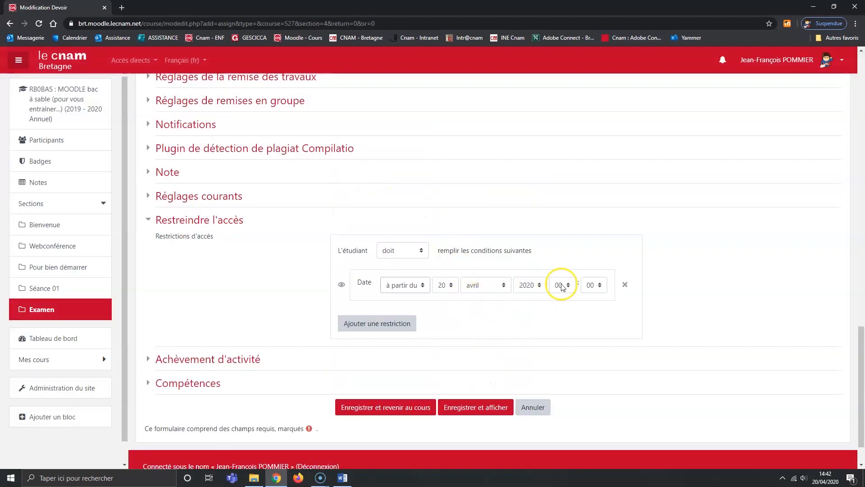
Set the access restriction's start time to 14:45, then save the assignment and return to the course
{"action": "left_click", "coordinate": [562, 286]}
{"action": "left_click", "coordinate": [567, 224]}
{"action": "left_click", "coordinate": [597, 285]}
{"action": "left_click", "coordinate": [593, 384]}
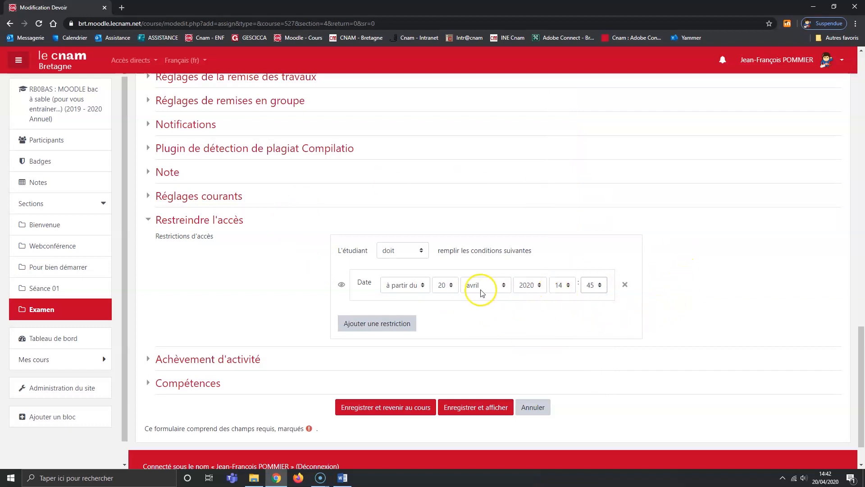
{"action": "left_click", "coordinate": [380, 408]}
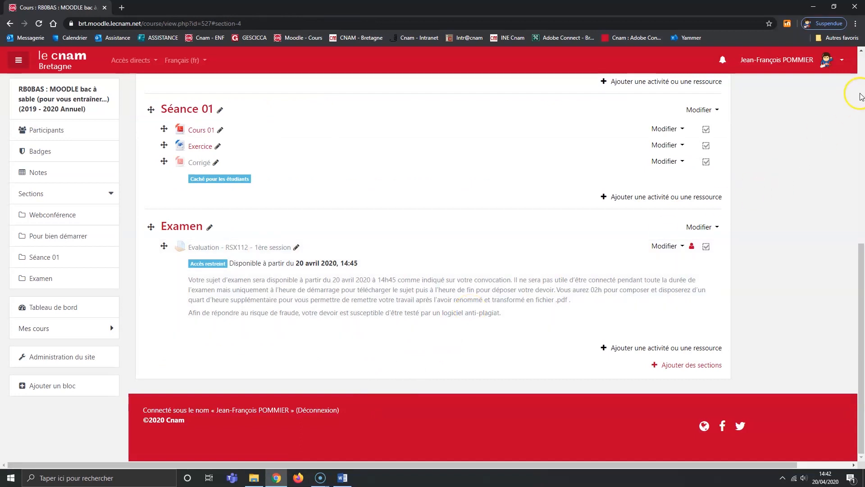
Switch to the Auditeur role and check how the Examen section's assignment appears on the course page
{"action": "left_click", "coordinate": [842, 61]}
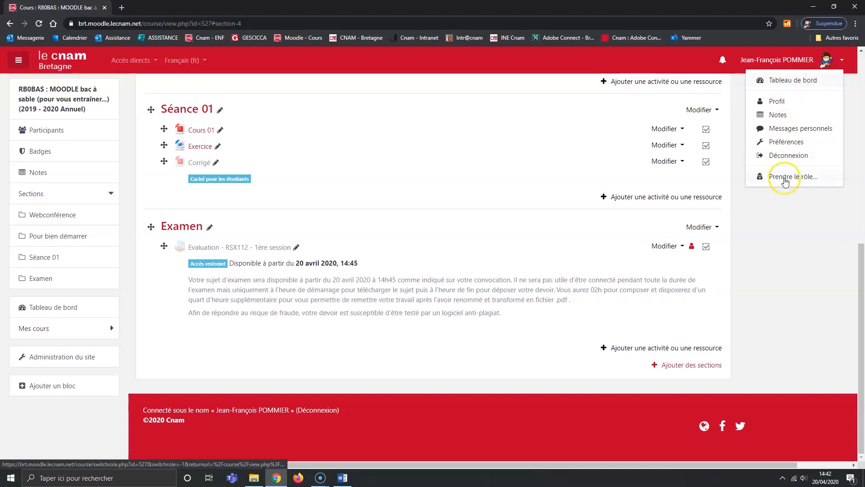
{"action": "left_click", "coordinate": [785, 180]}
{"action": "left_click", "coordinate": [184, 294]}
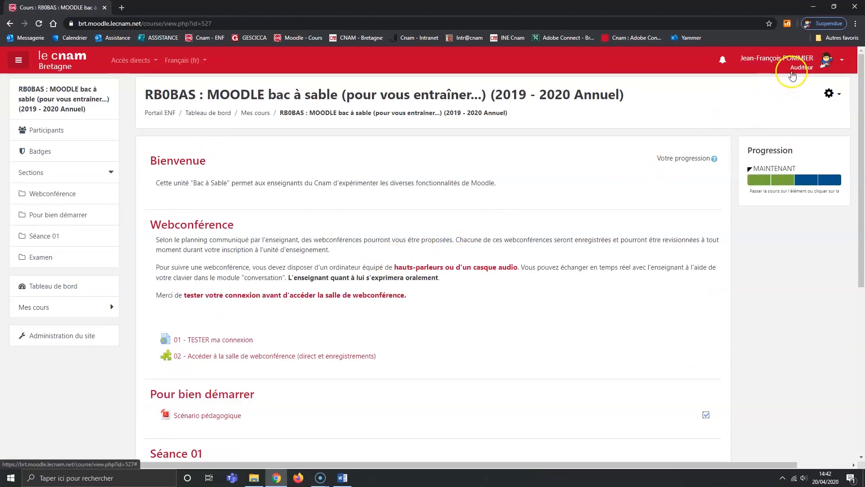
{"action": "scroll", "coordinate": [479, 174], "scroll_direction": "down", "scroll_amount": 6}
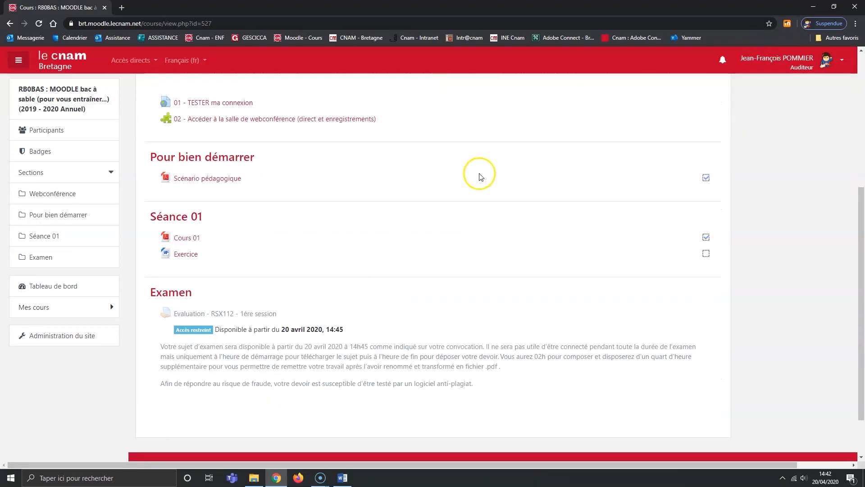